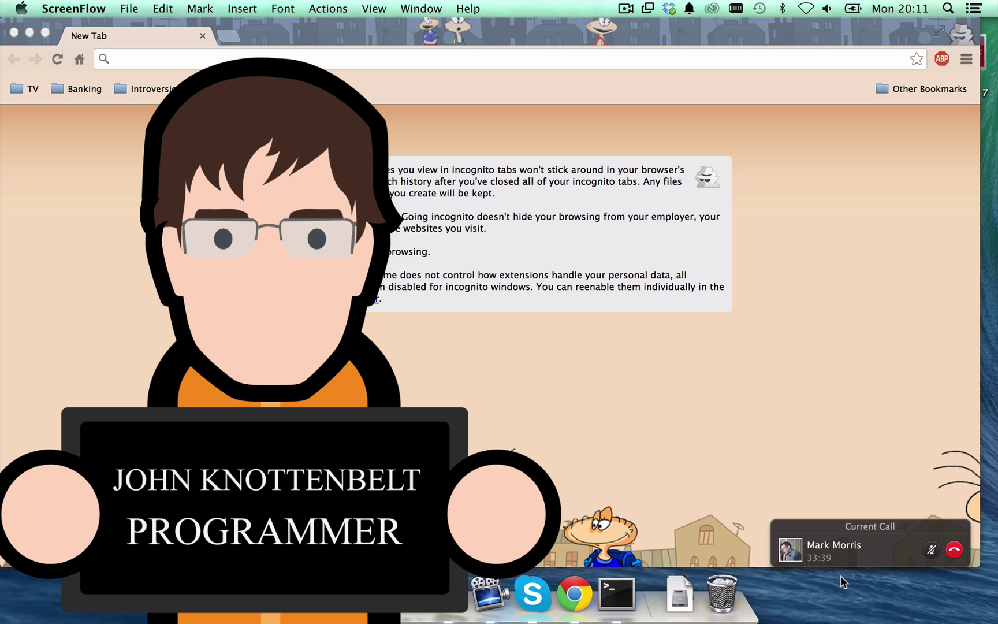
Bring the Chrome incognito window to the front and focus its empty address bar
left_click(602, 383)
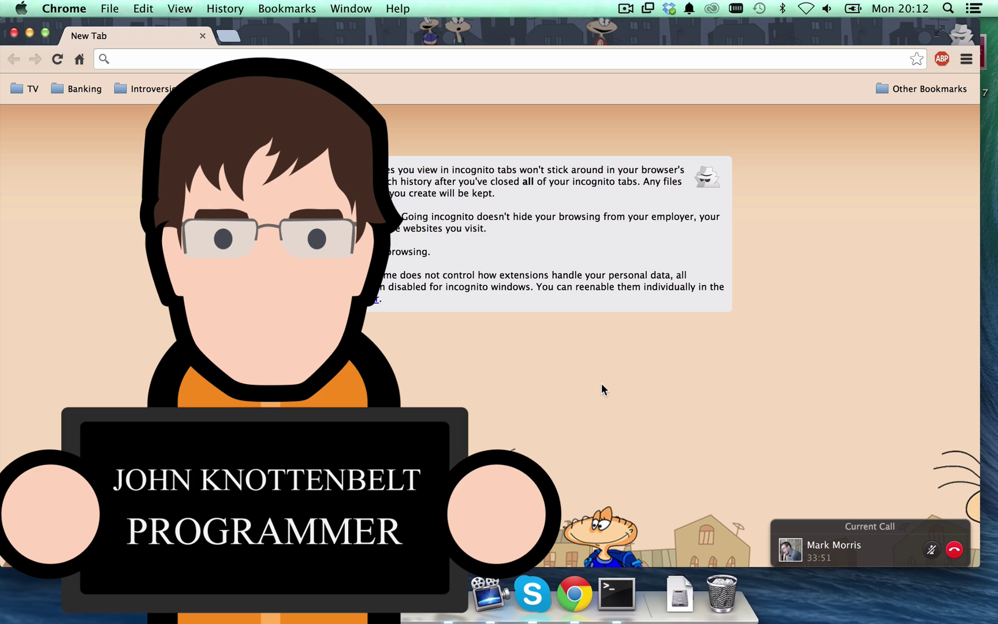
left_click(462, 60)
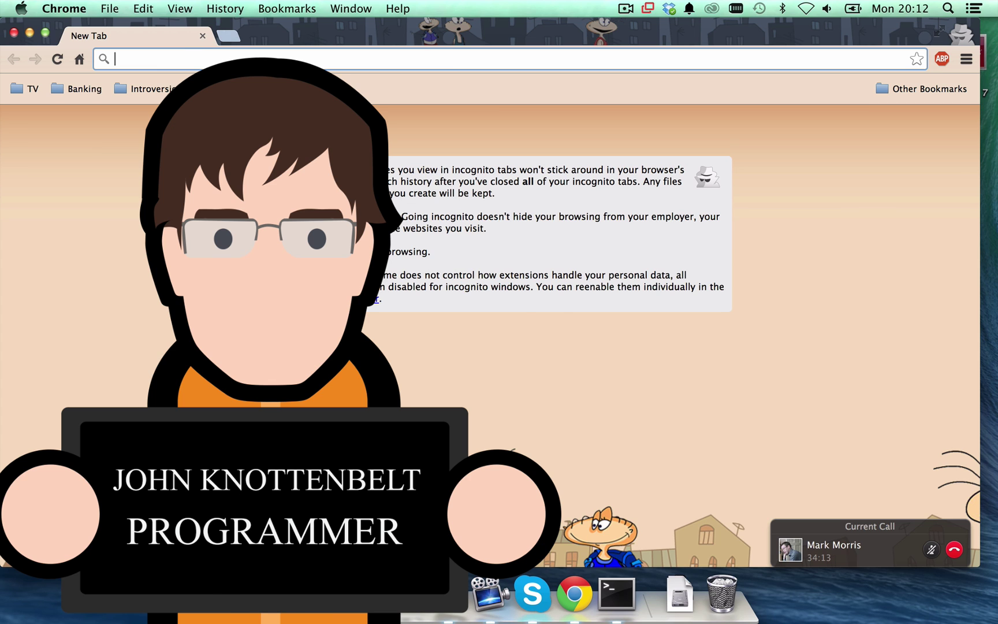
Go to the bugs.introversion.co.uk bug tracker from the 'bugs' address suggestion
type("bugs.introversion.co.uk")
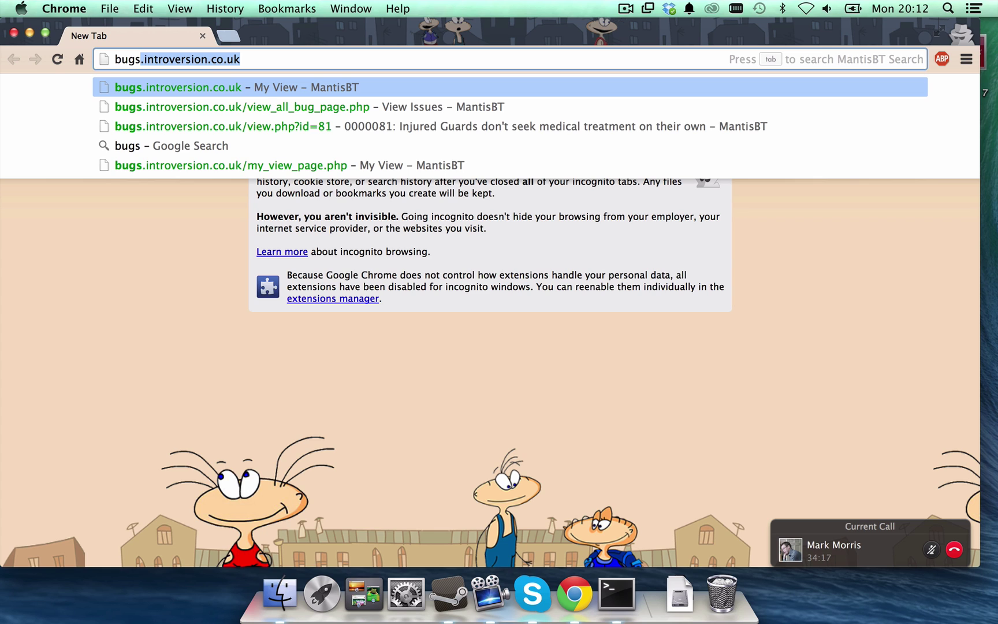
key("Return")
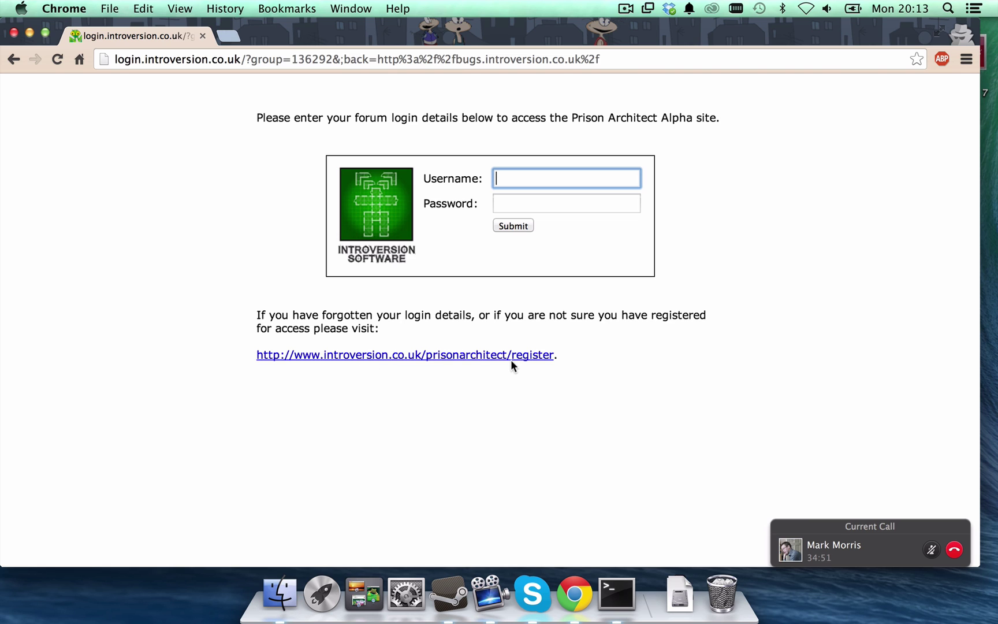
Log in to the Introversion forum with the saved autofill username and password
left_click(540, 177)
type("john")
key("Down")
key("Return")
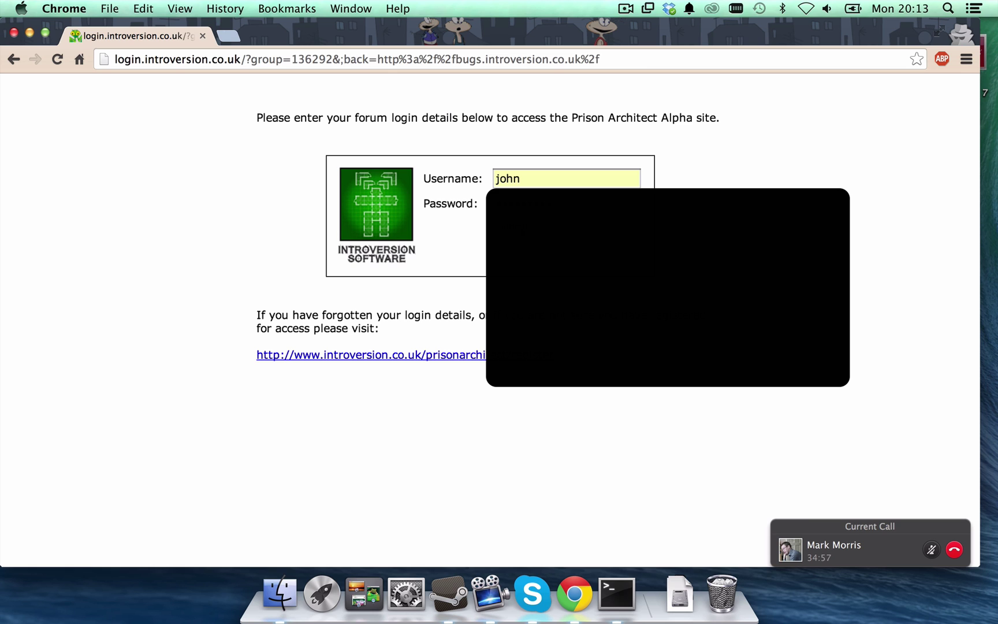
key("Return")
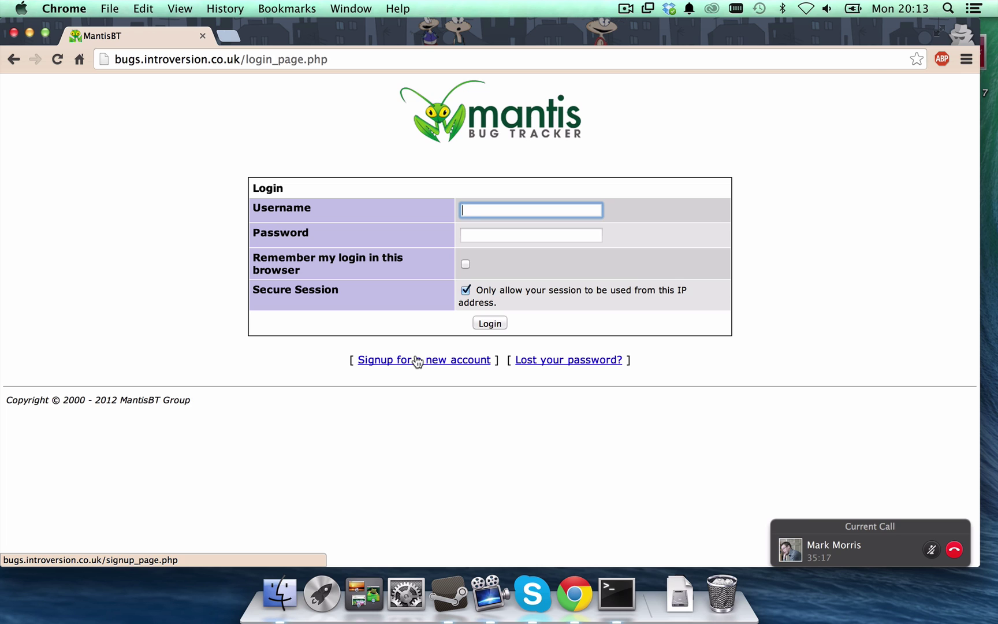
Open the 'Signup for a new account' page from the Mantis login form
left_click(417, 361)
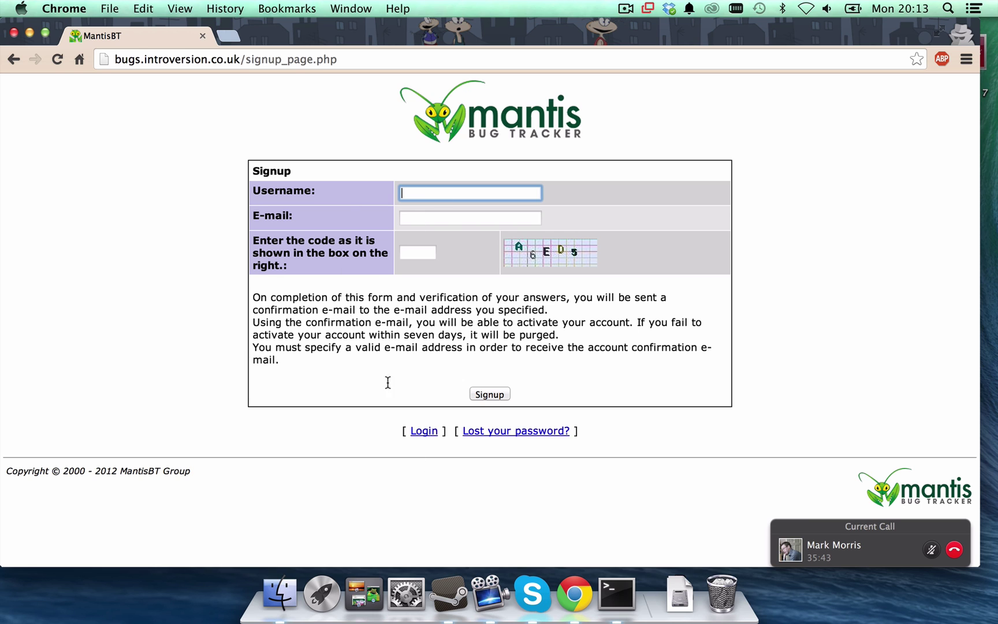
Return to the Mantis login page and sign in with the saved autofill credentials
left_click(428, 432)
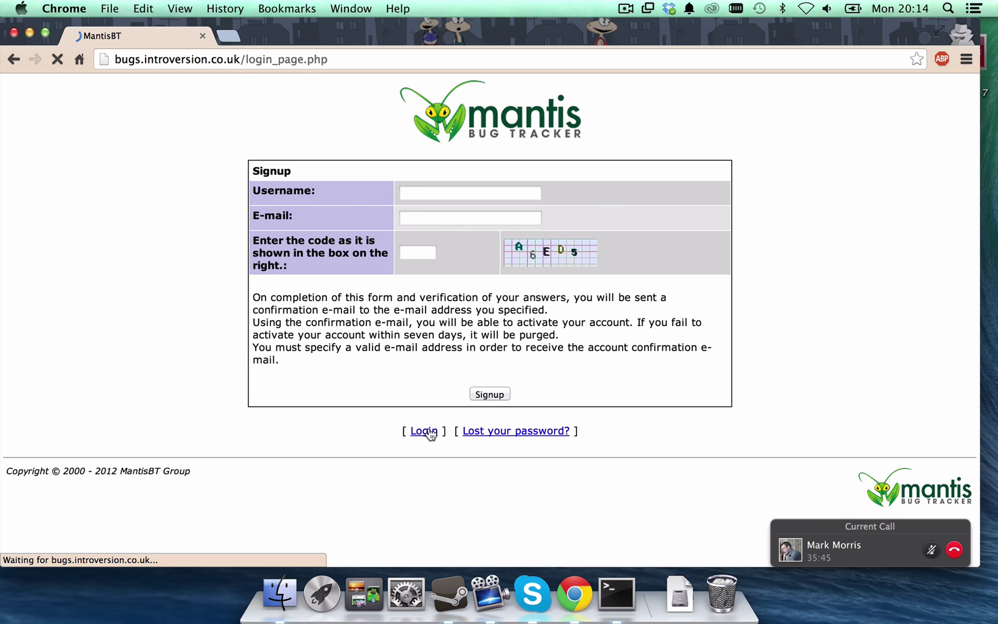
type("joh")
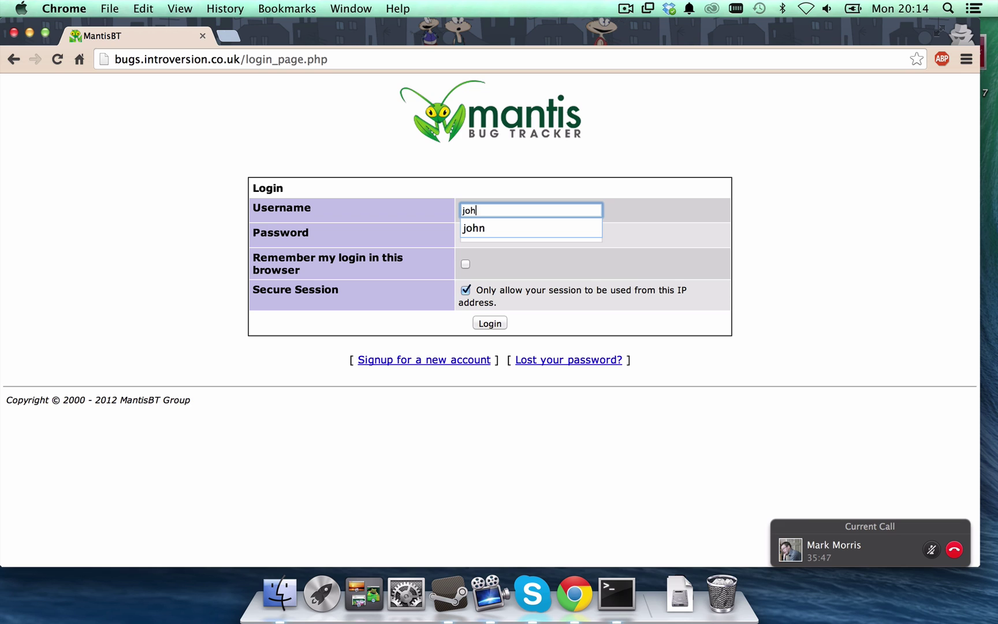
type("n")
left_click(500, 232)
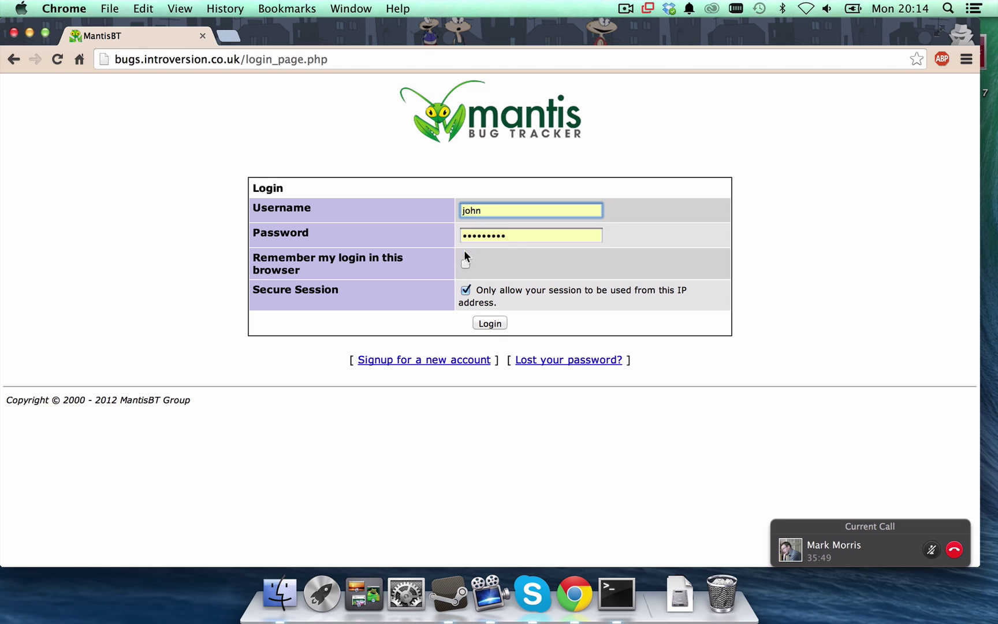
left_click(491, 322)
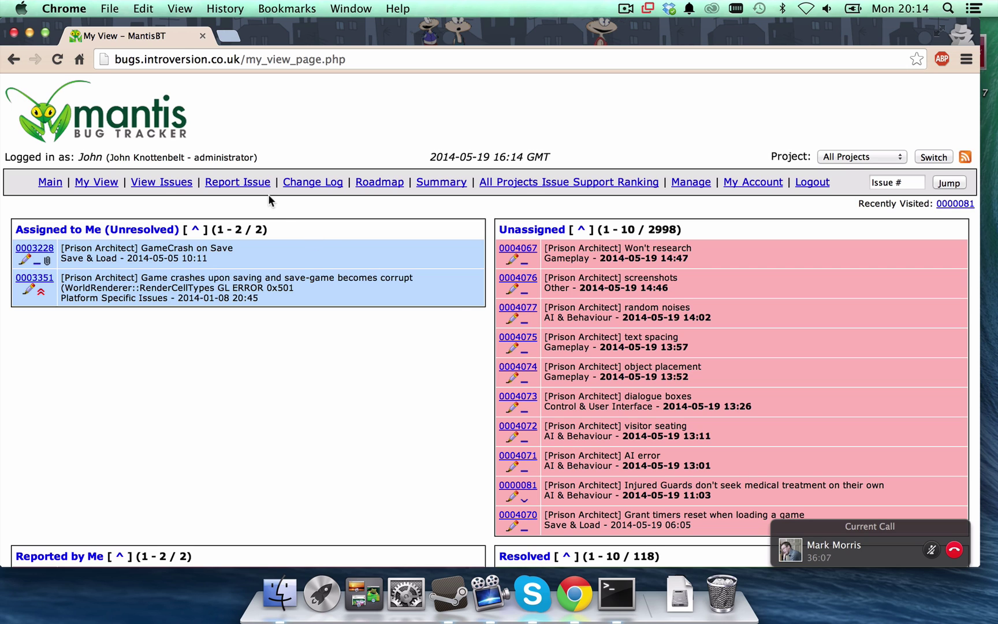
Choose the Prison Architect project via Report Issue, then show the View Issues list
left_click(252, 188)
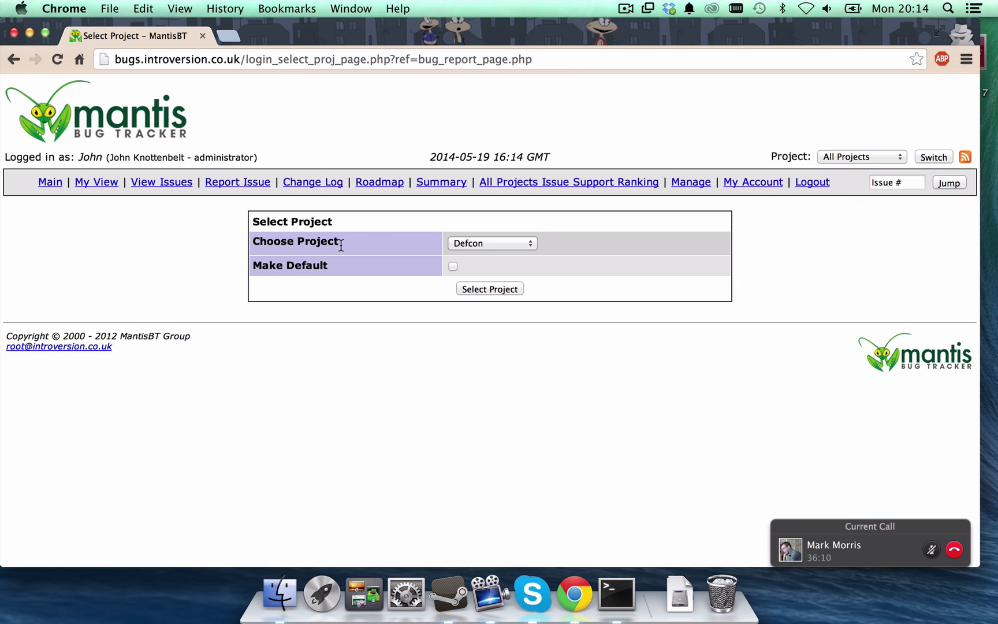
left_click(453, 243)
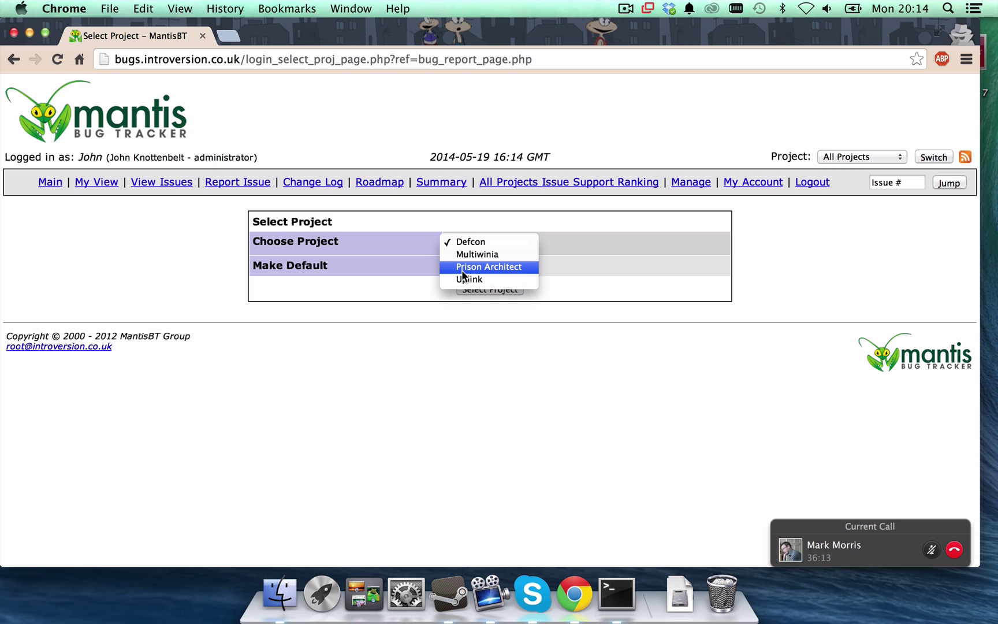
left_click(461, 268)
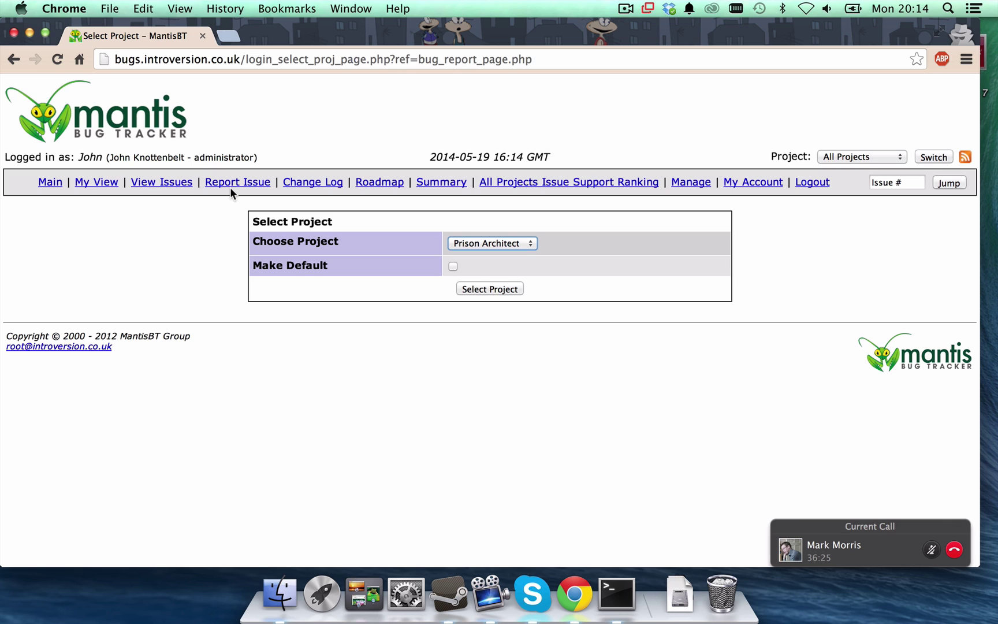
left_click(160, 183)
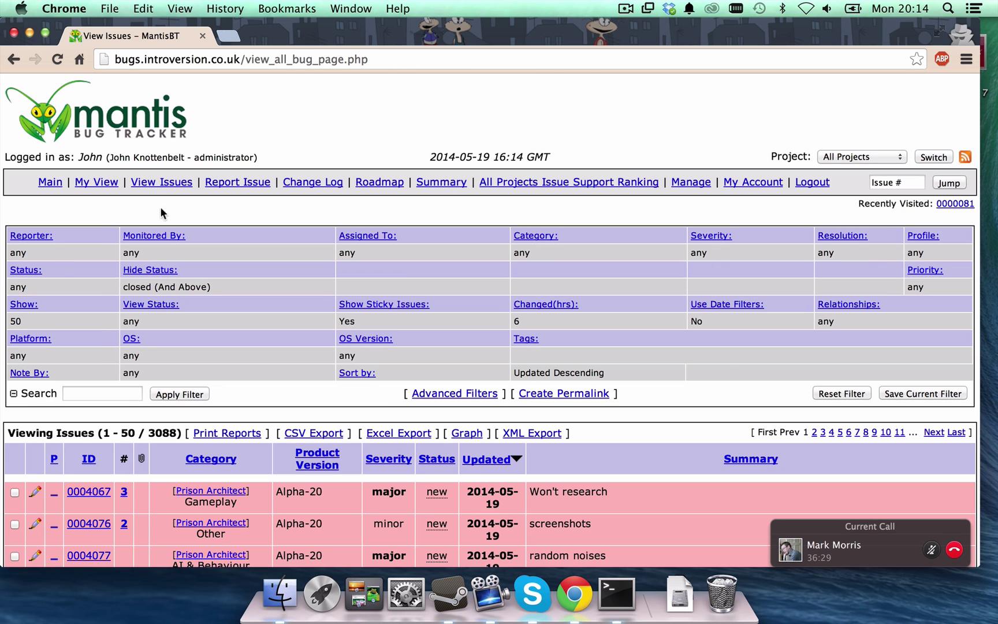
Search the issue list for 'guard medical' and apply the filter
scroll(126, 393, "down", 5)
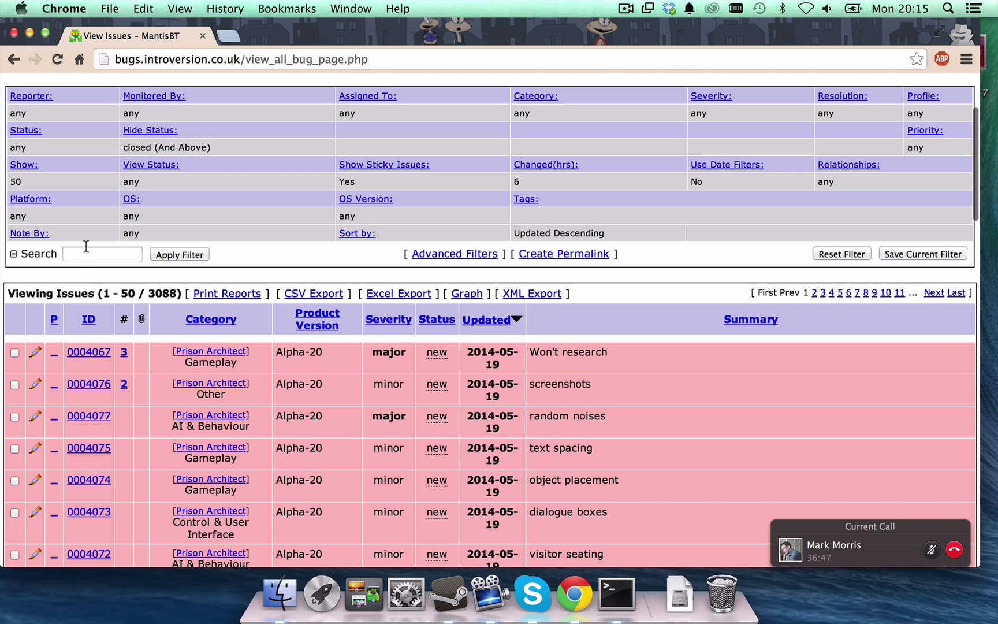
scroll(85, 246, "up", 4)
scroll(84, 245, "up", 1)
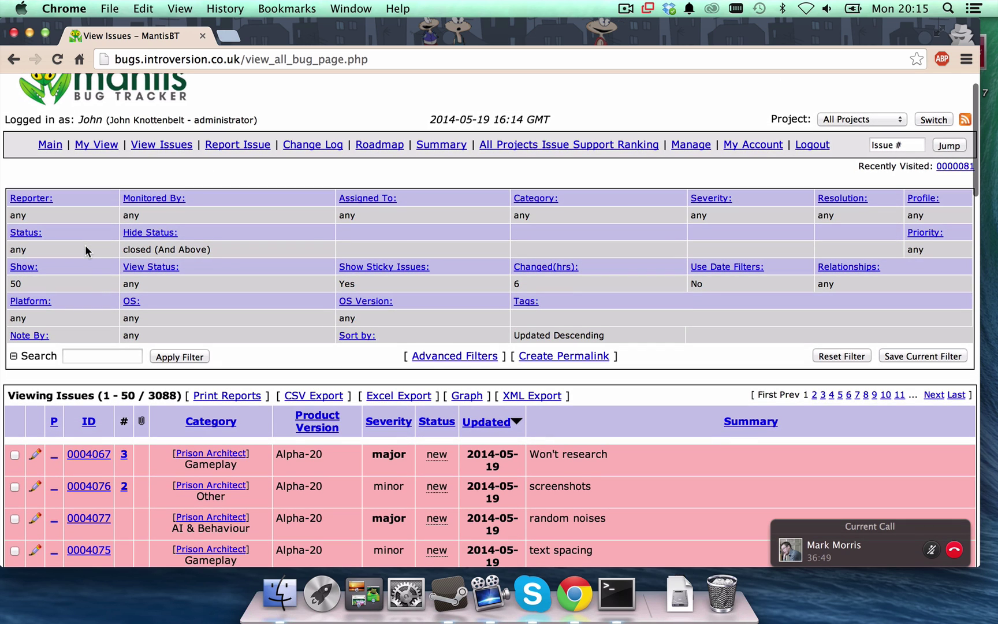
left_click(87, 352)
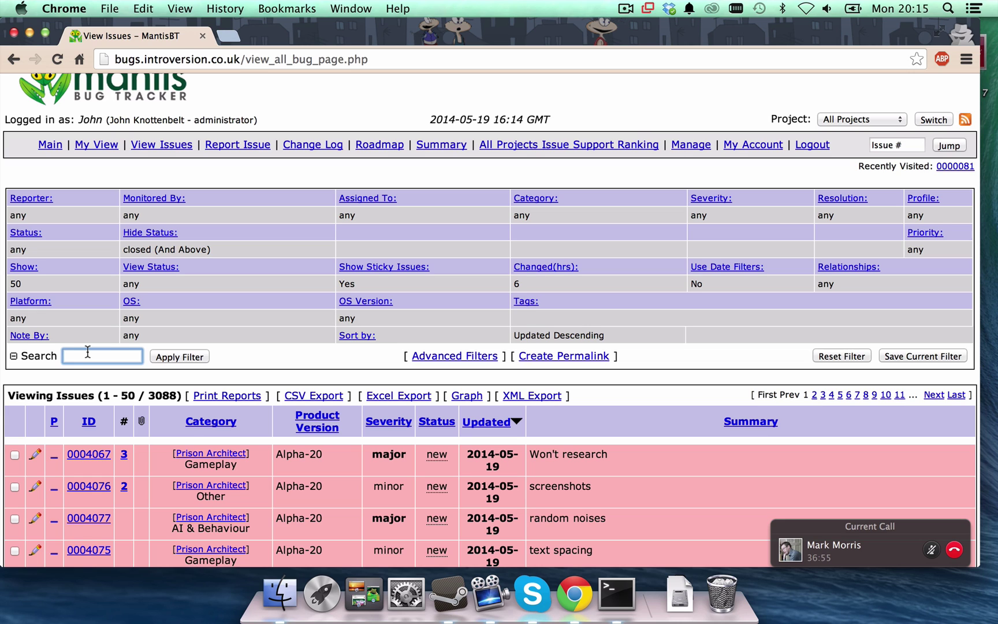
type("guard medical")
left_click(150, 151)
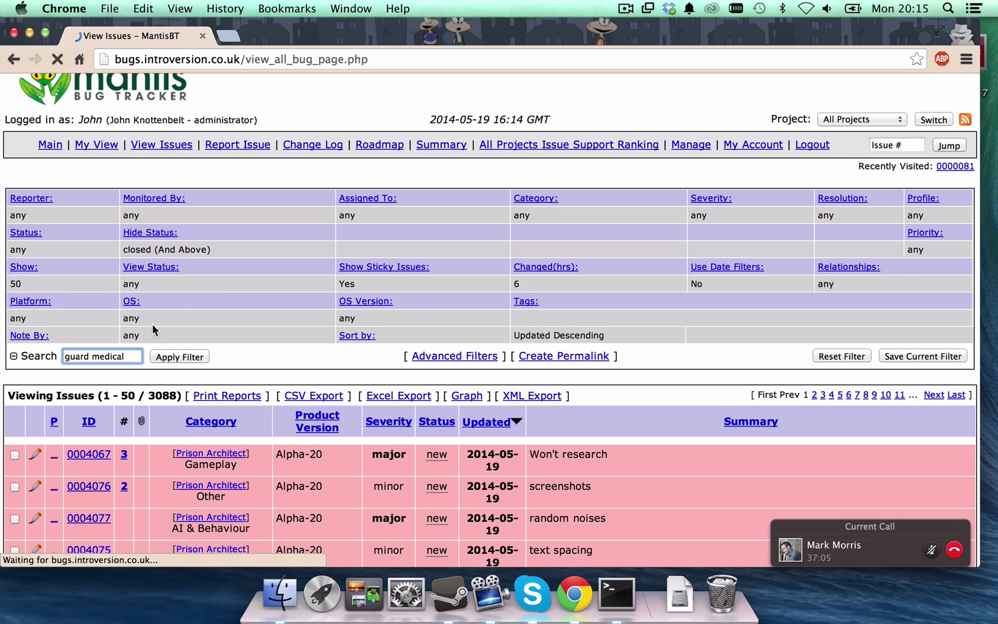
Open issue 0000081, 'Injured Guards don't seek medical treatment on their own'
scroll(152, 323, "down", 10)
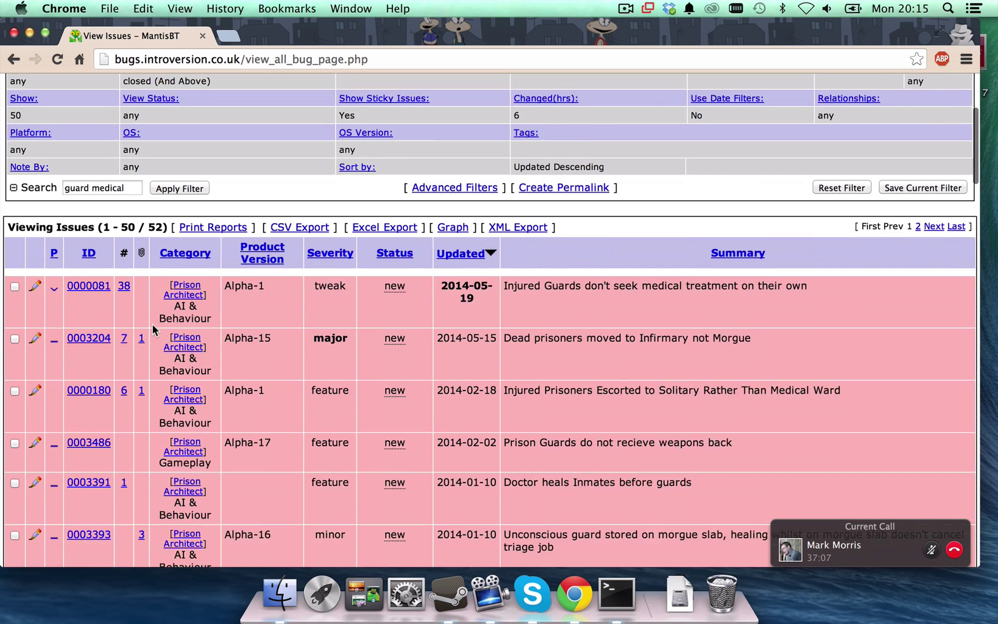
scroll(152, 324, "down", 1)
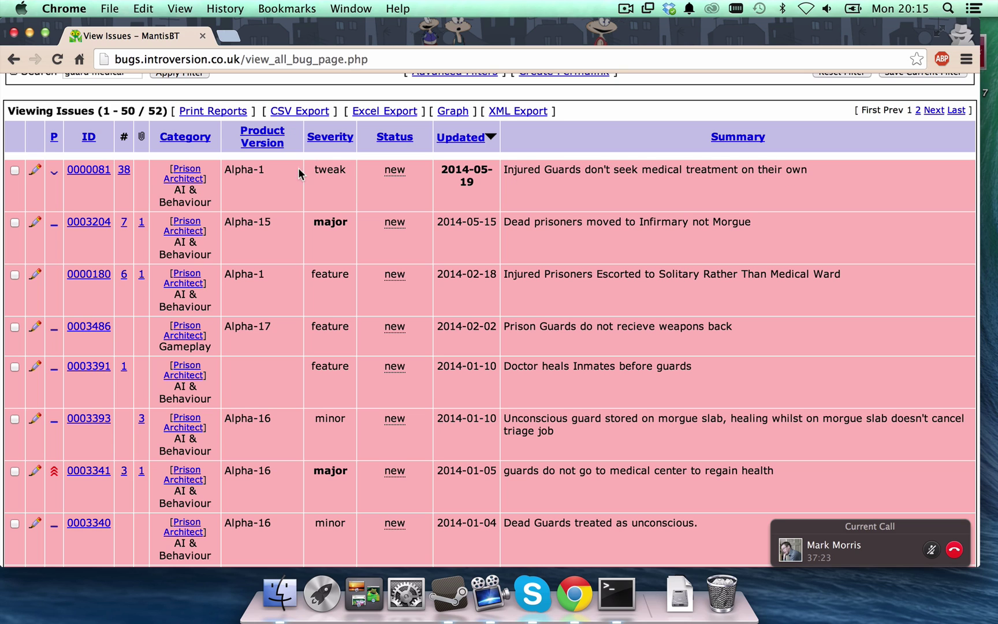
left_click(82, 173)
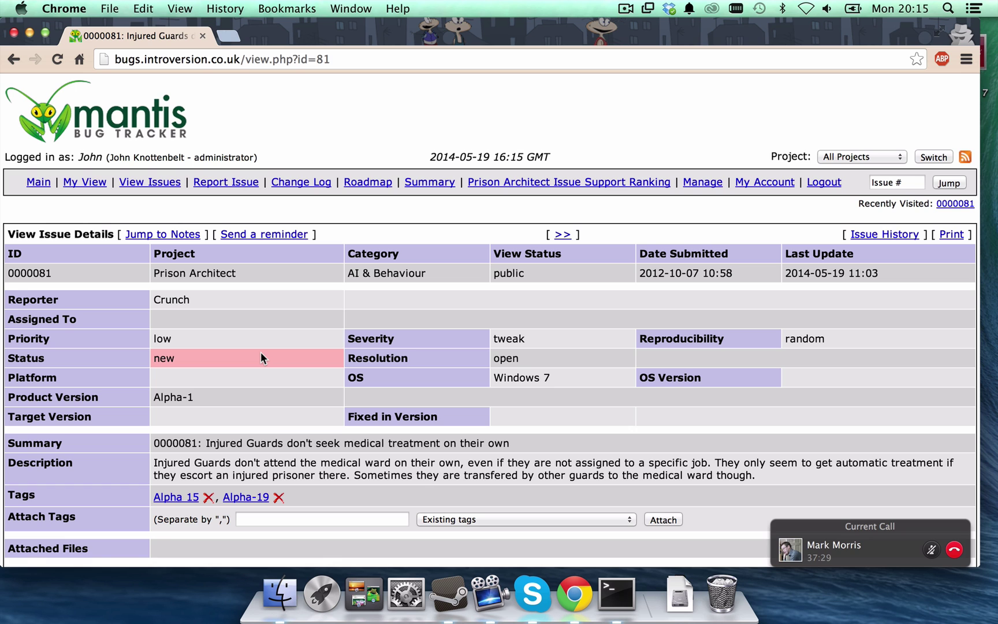
scroll(260, 358, "down", 5)
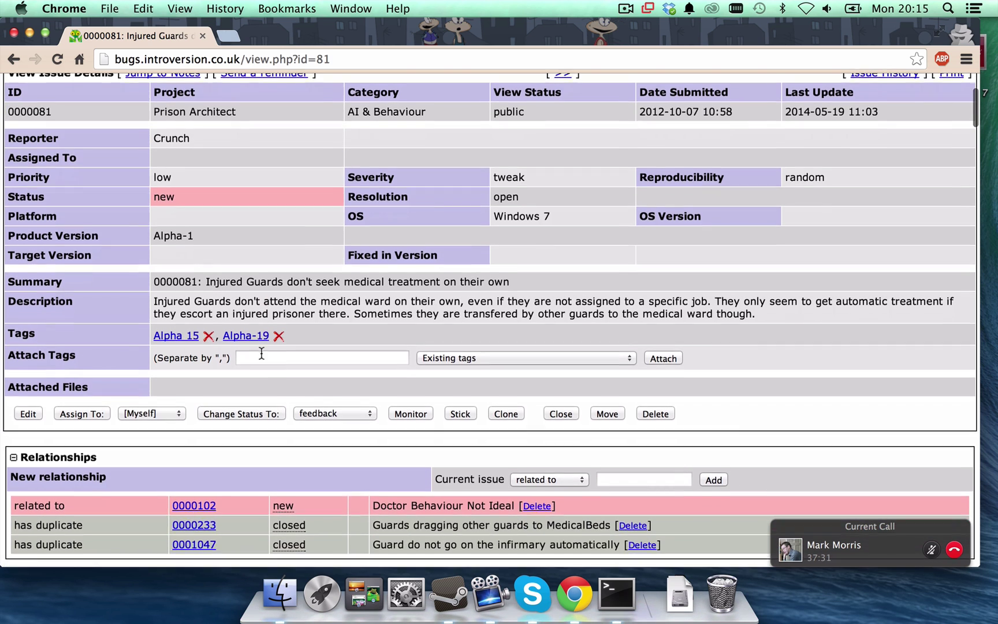
scroll(261, 353, "down", 2)
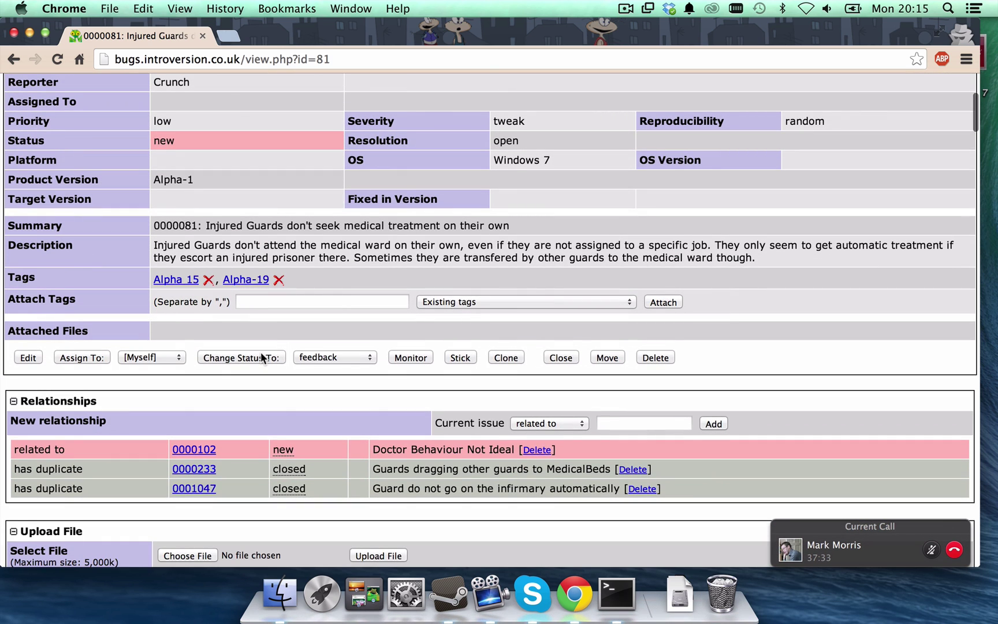
scroll(260, 356, "down", 3)
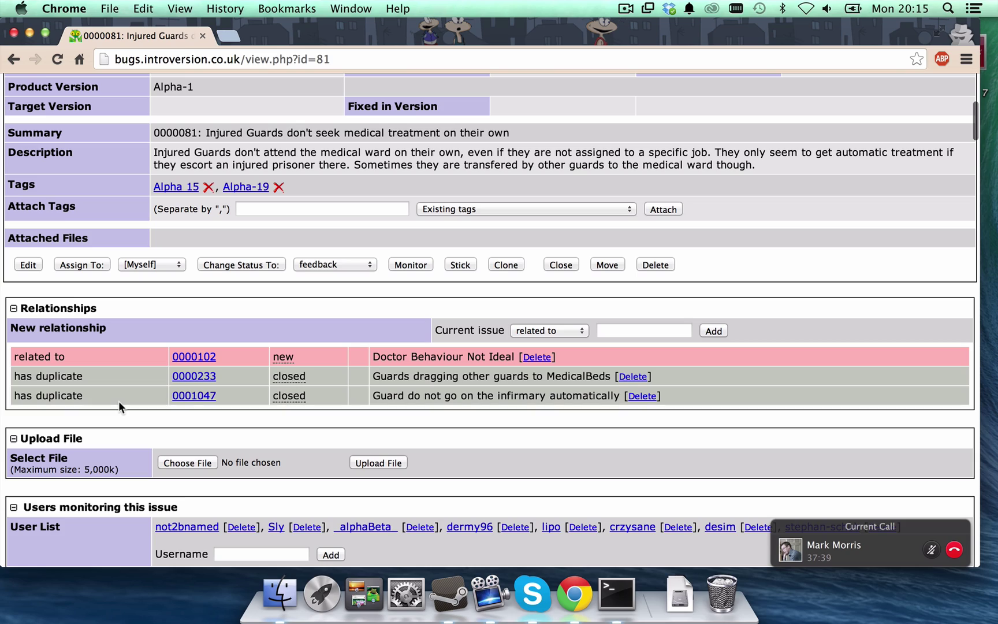
scroll(118, 401, "down", 2)
scroll(118, 401, "up", 5)
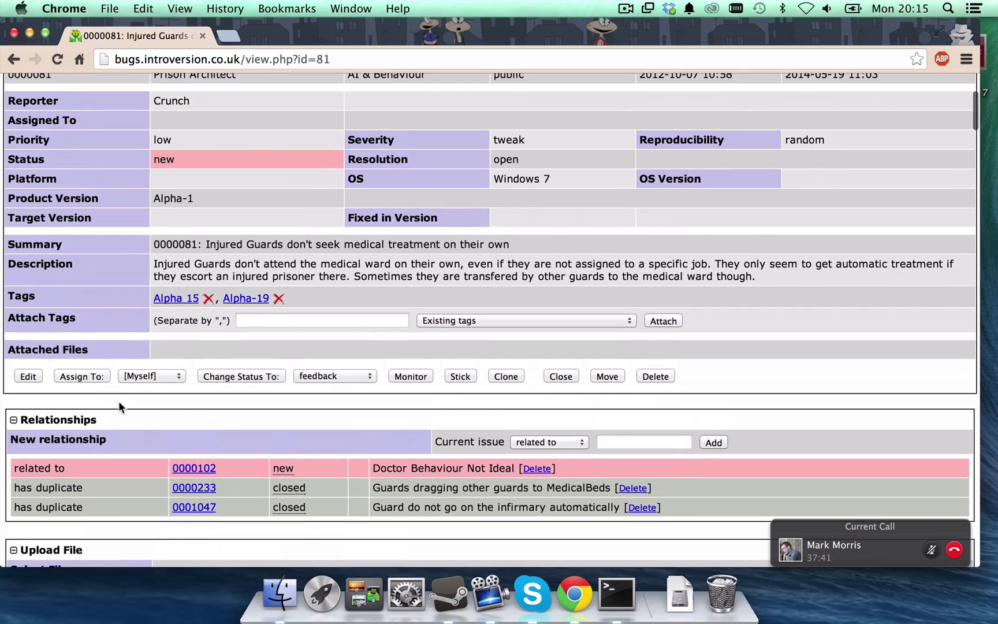
scroll(120, 406, "up", 4)
scroll(120, 406, "down", 3)
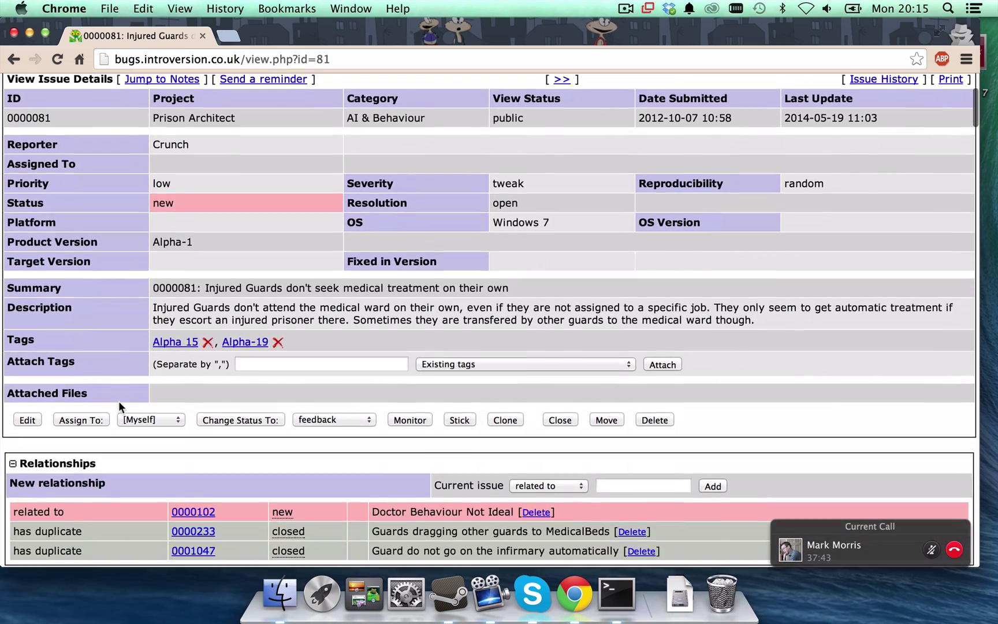
scroll(119, 406, "up", 3)
scroll(120, 406, "down", 3)
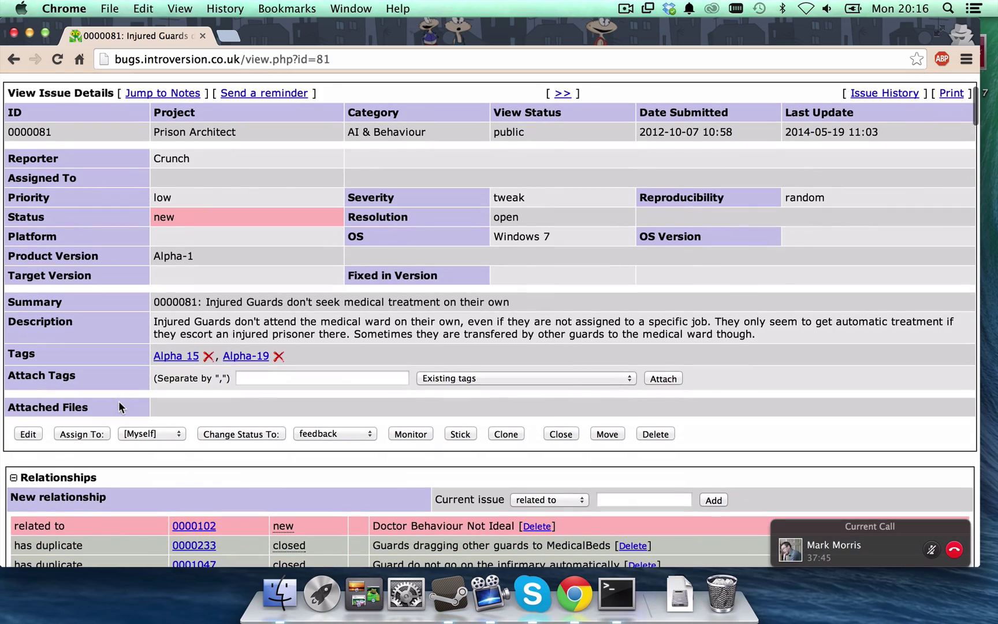
scroll(119, 401, "down", 10)
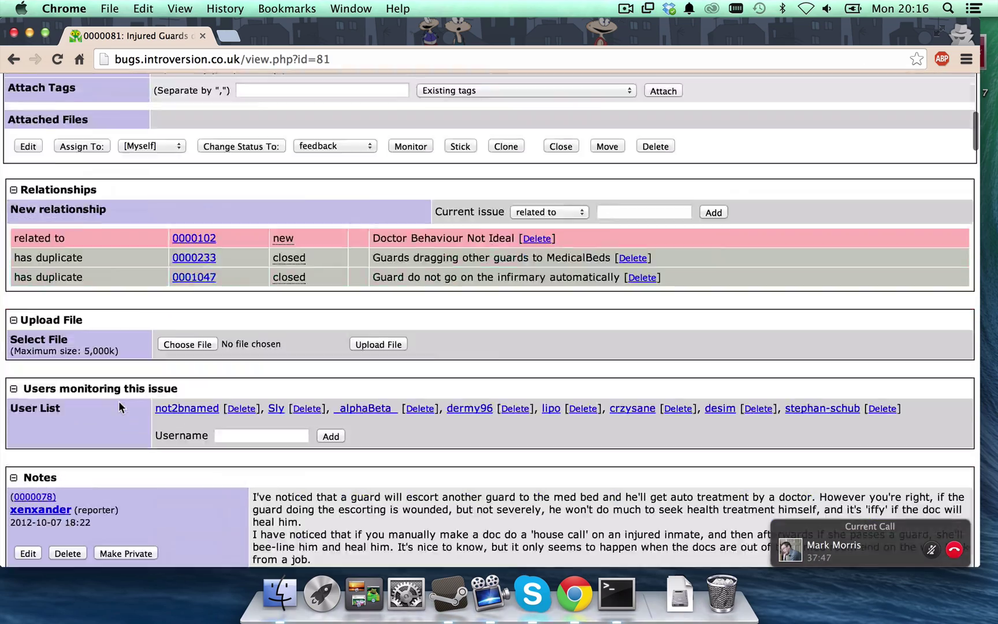
Declare a strong support stance on issue 0000081 under Issue Community Support
scroll(119, 401, "down", 20)
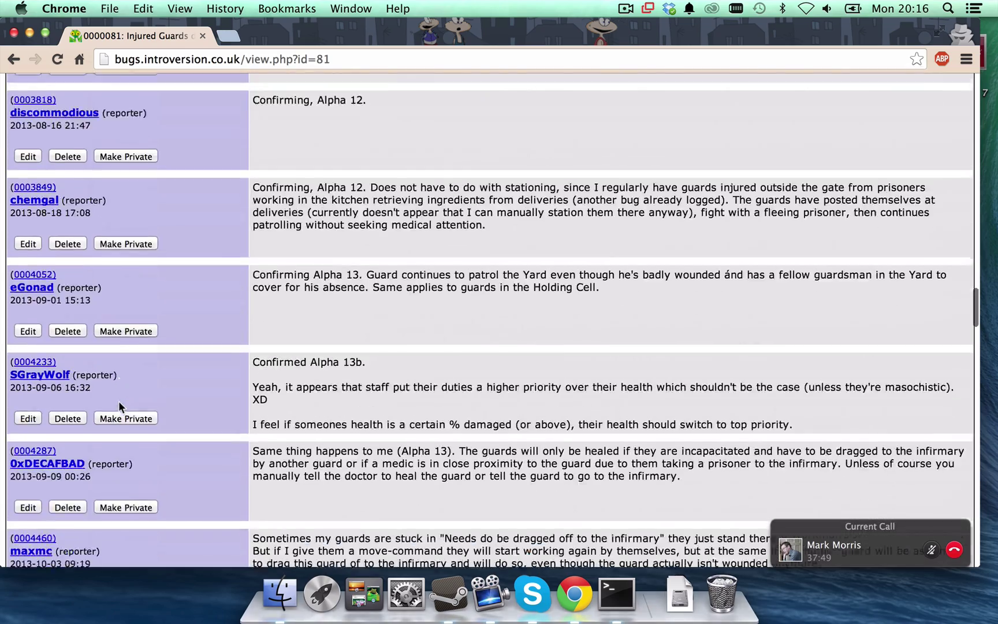
scroll(119, 401, "down", 20)
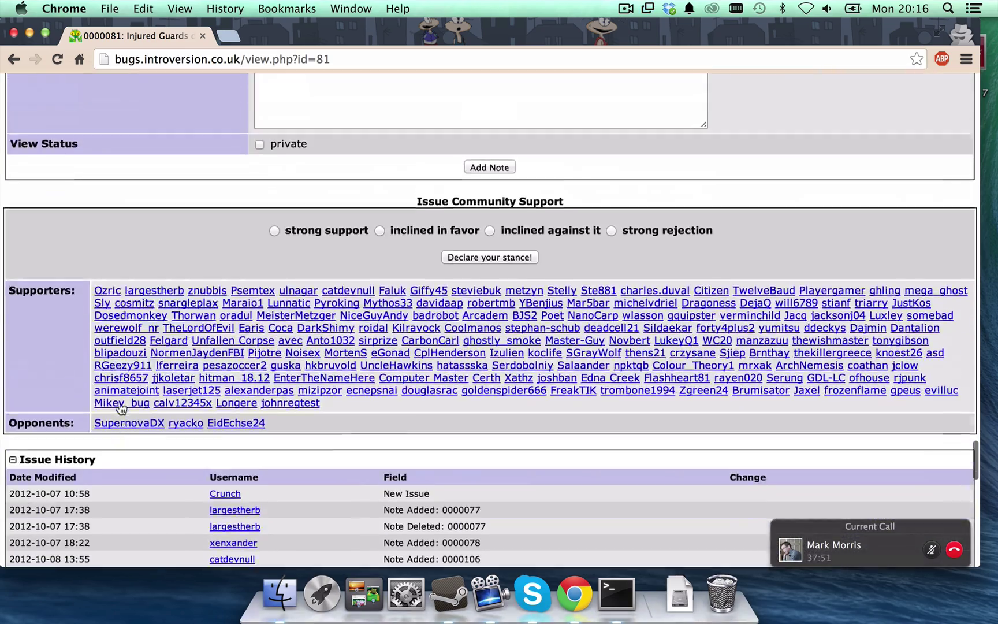
scroll(118, 401, "up", 5)
scroll(118, 401, "down", 5)
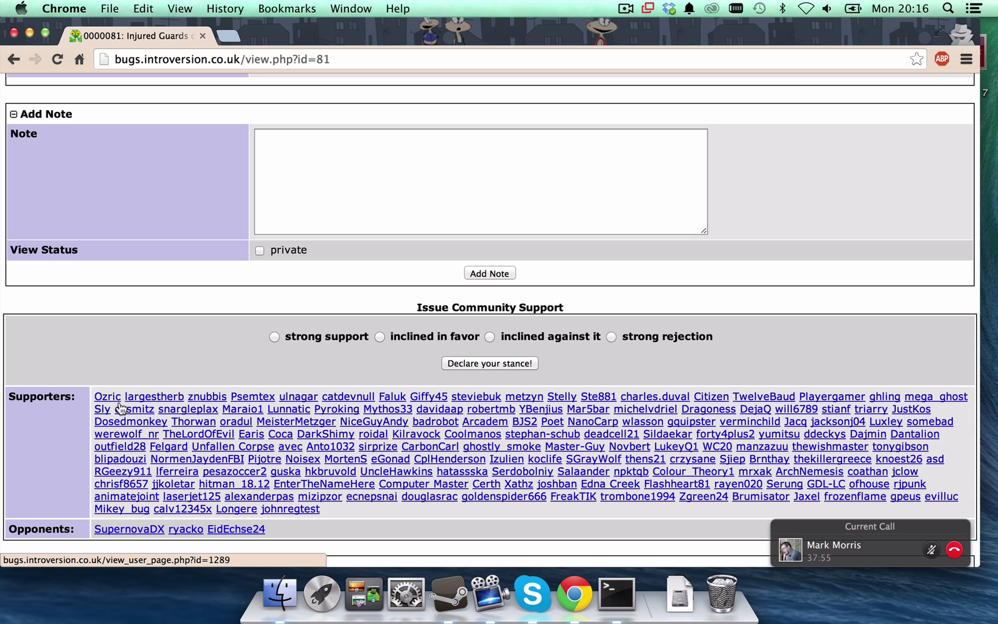
scroll(120, 409, "down", 3)
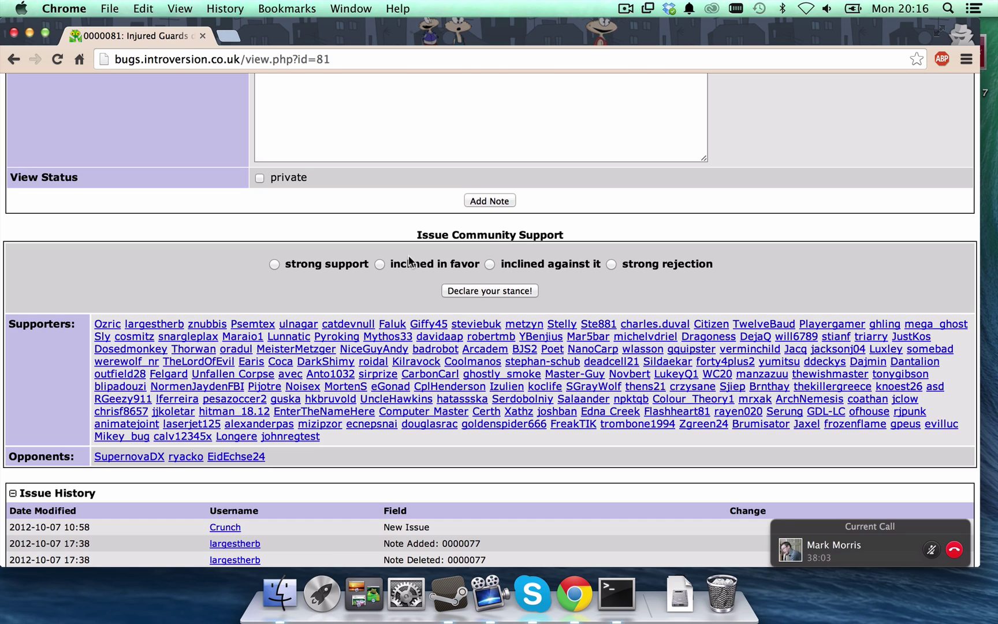
left_click(274, 264)
left_click(611, 265)
left_click(275, 265)
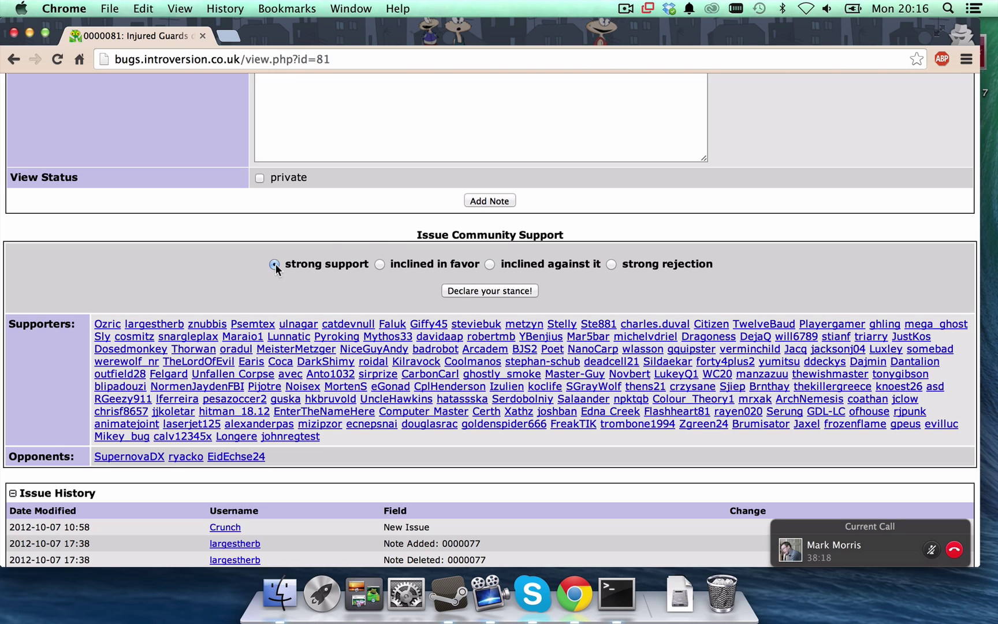
left_click(462, 292)
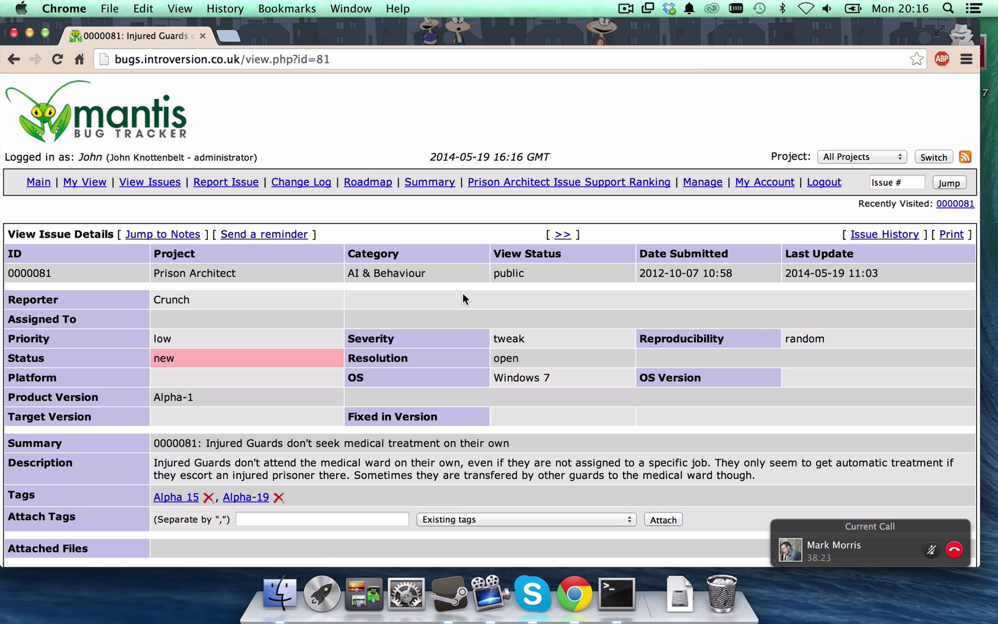
scroll(463, 292, "down", 15)
scroll(462, 294, "down", 20)
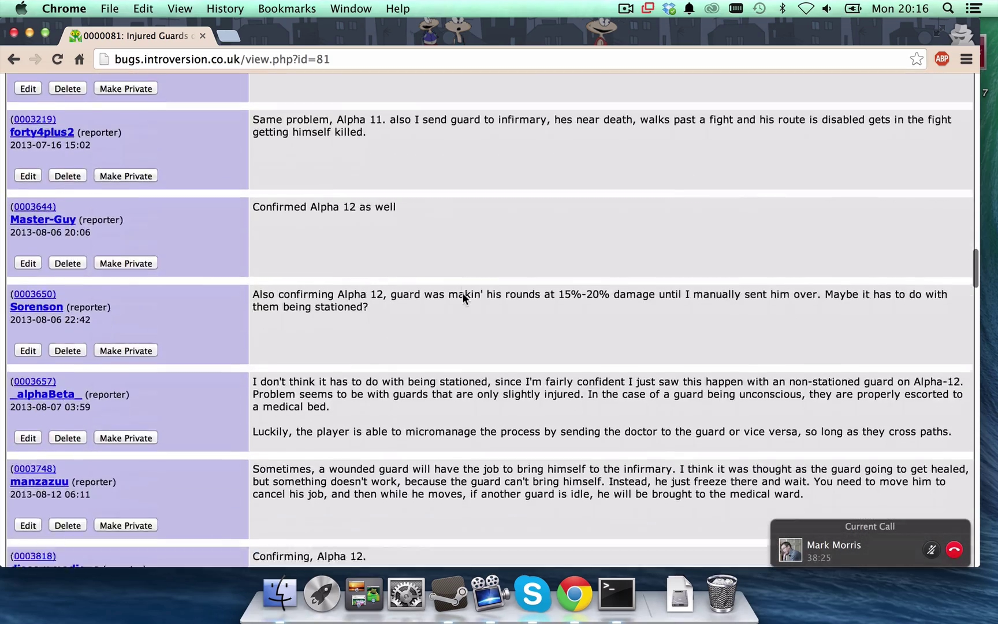
scroll(463, 293, "down", 15)
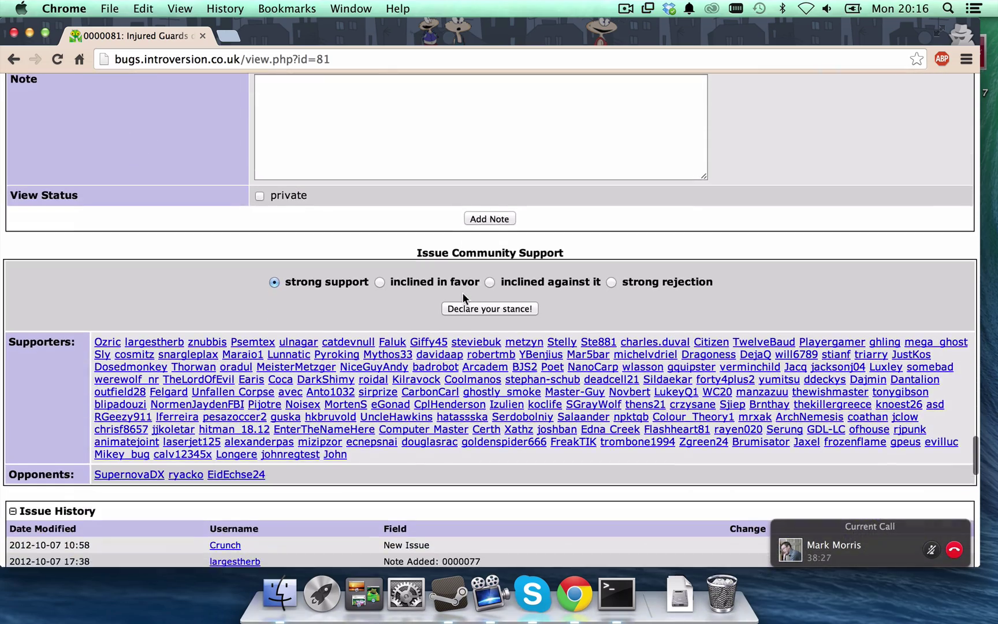
scroll(464, 298, "down", 1)
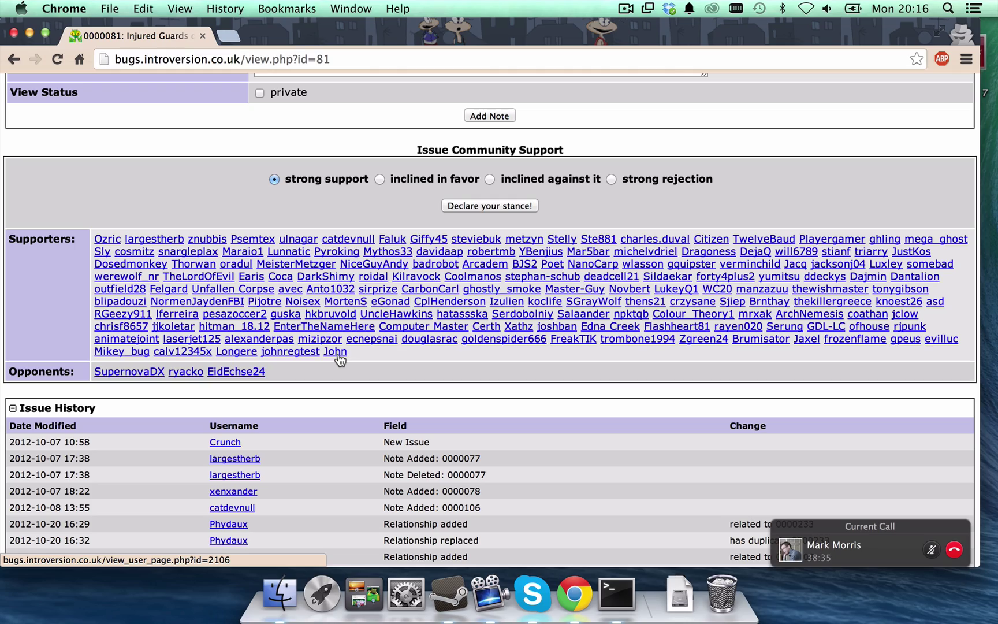
scroll(340, 360, "up", 10)
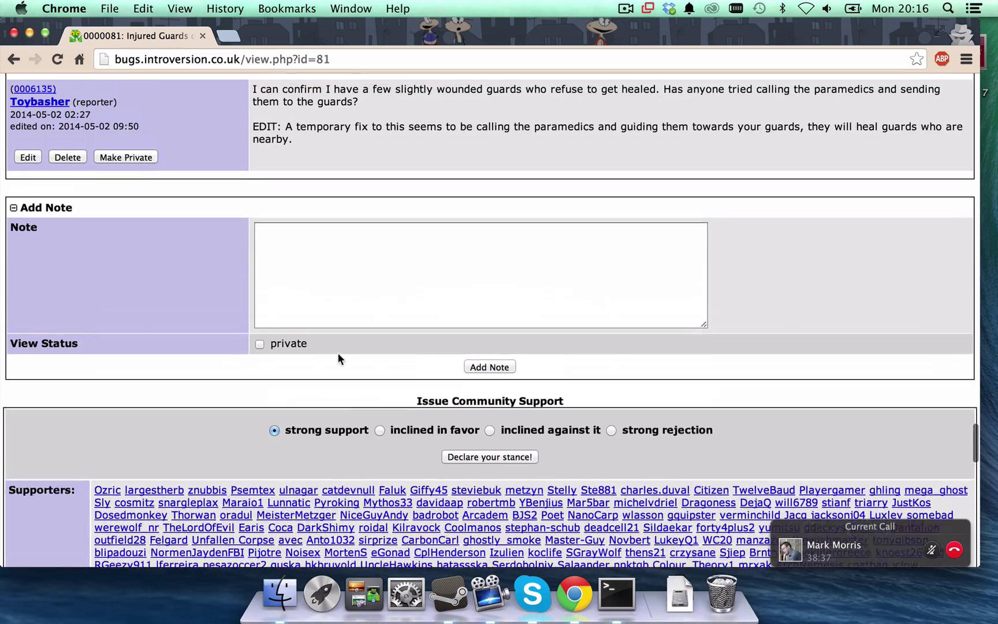
scroll(338, 352, "up", 10)
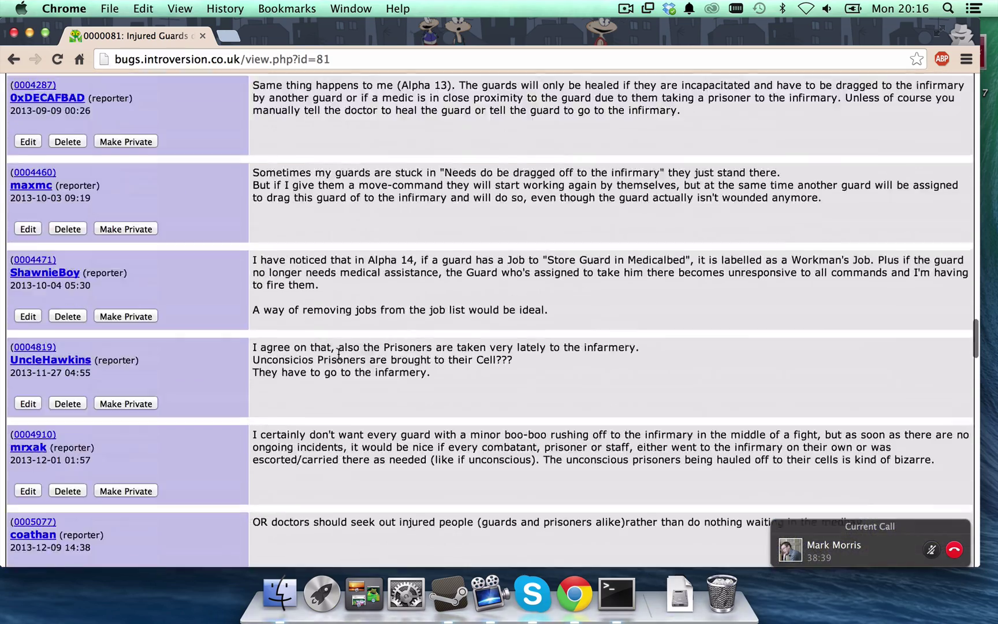
scroll(339, 353, "up", 20)
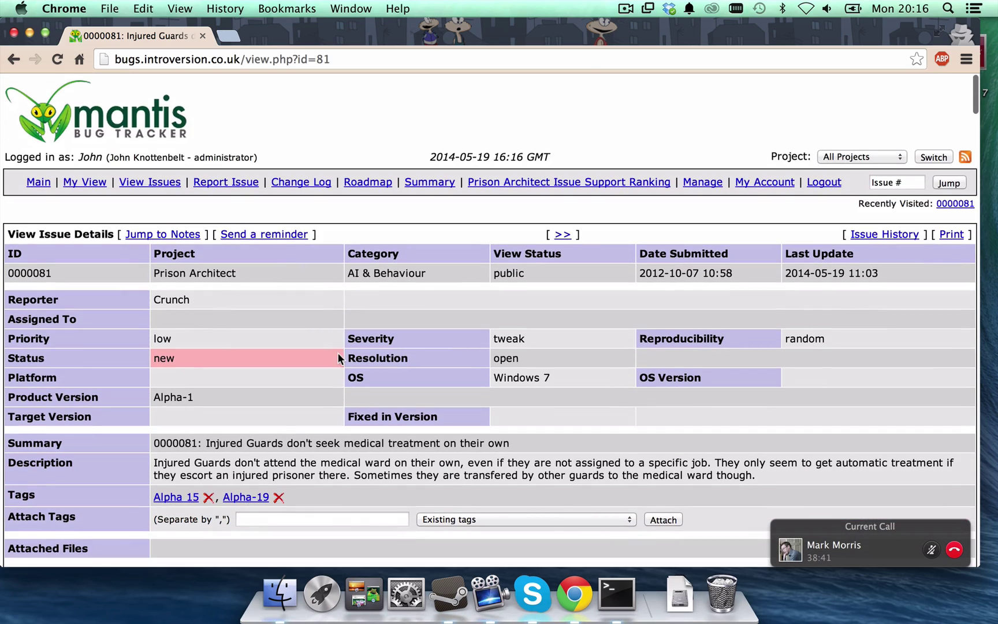
Open the Prison Architect Issue Support Ranking and scroll through the full ranking list
left_click(535, 190)
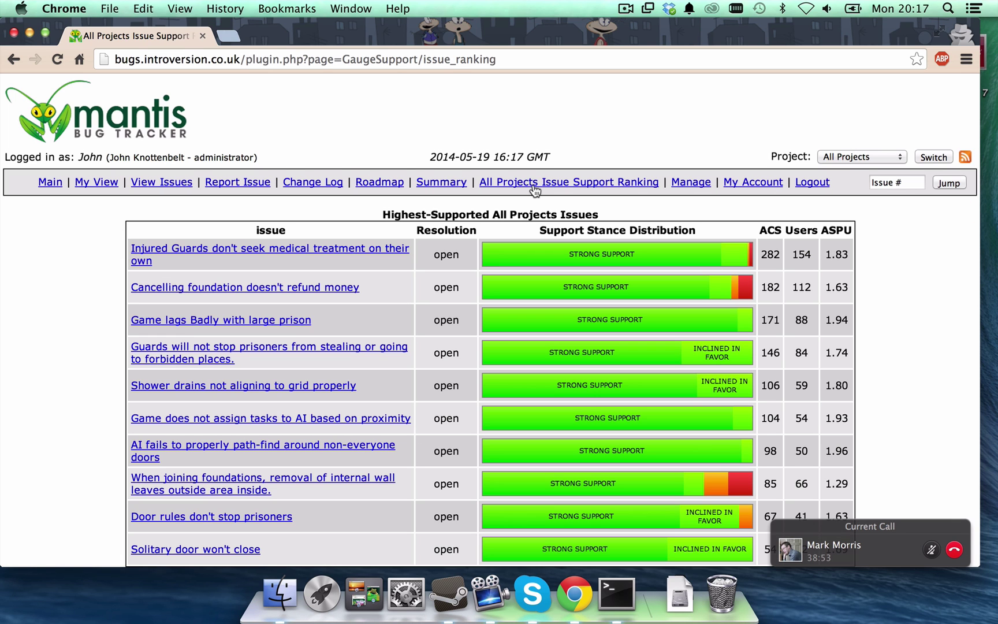
scroll(535, 191, "down", 3)
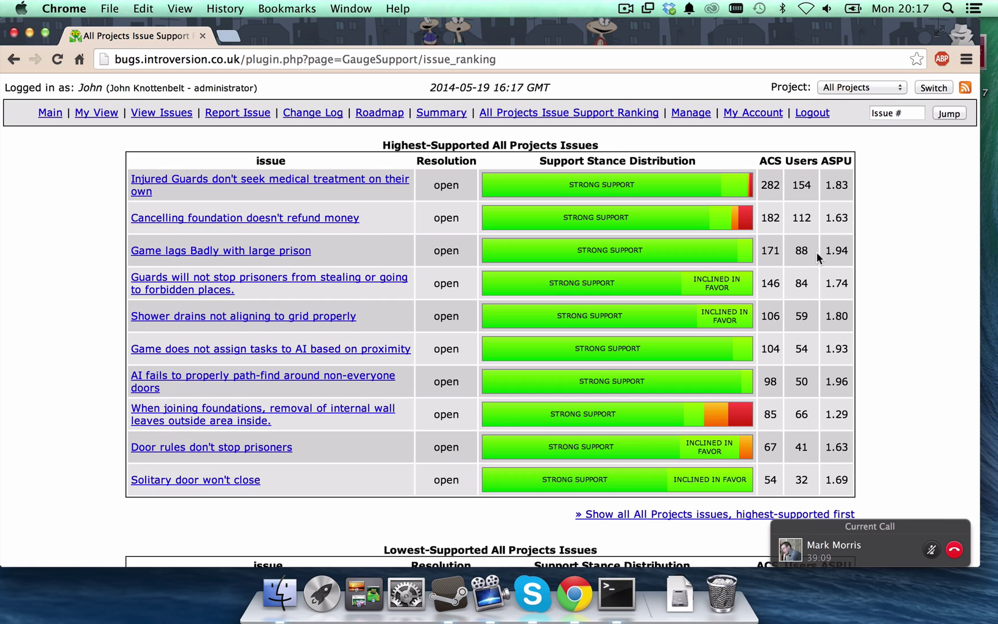
scroll(817, 258, "down", 1)
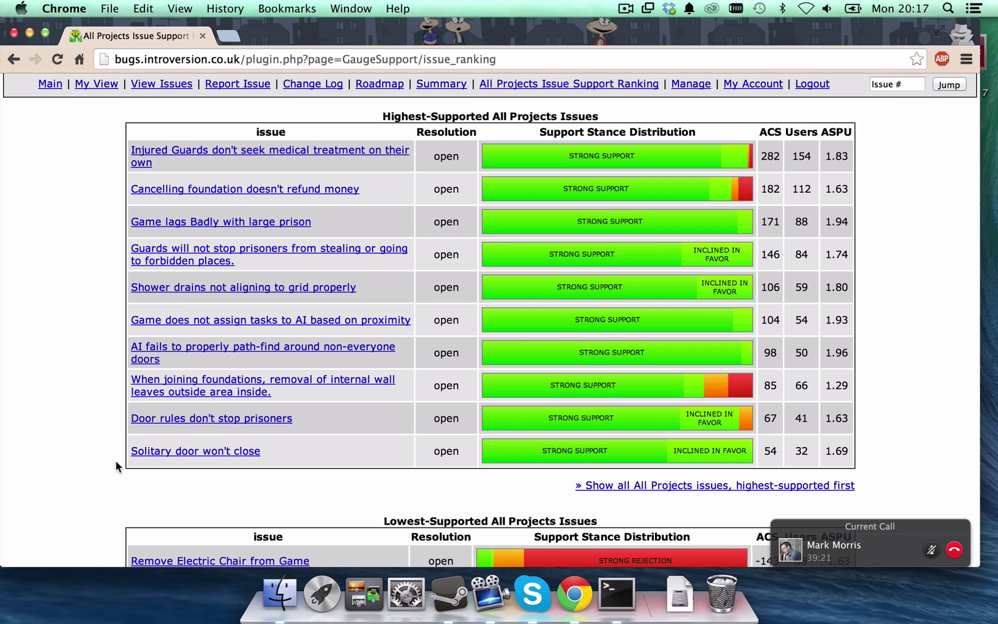
Show the full all-projects support ranking and scroll through it, with Cancelling foundation second at 182 ACS
left_click(623, 488)
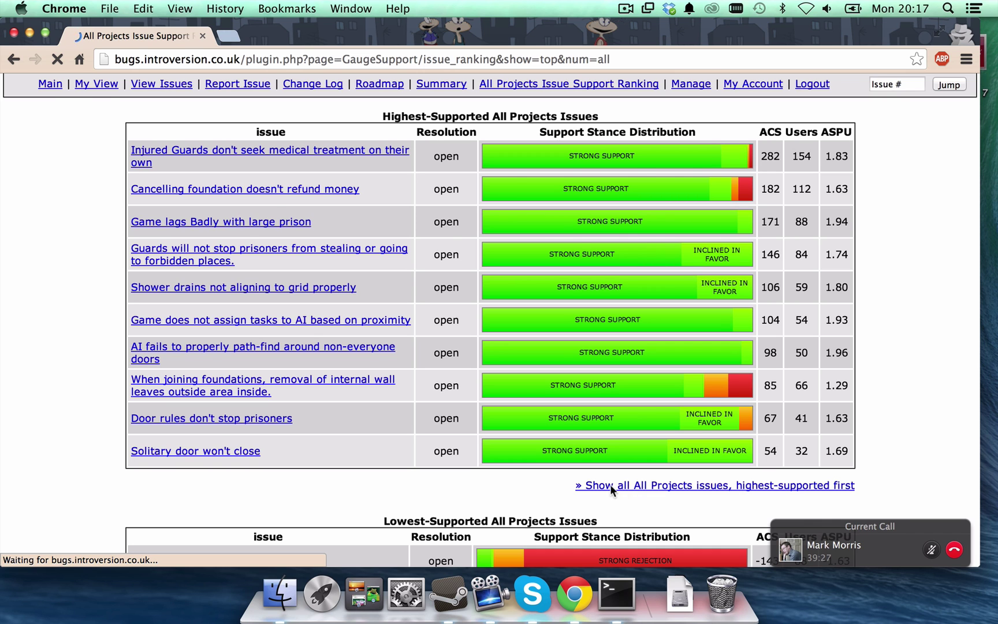
scroll(506, 467, "down", 10)
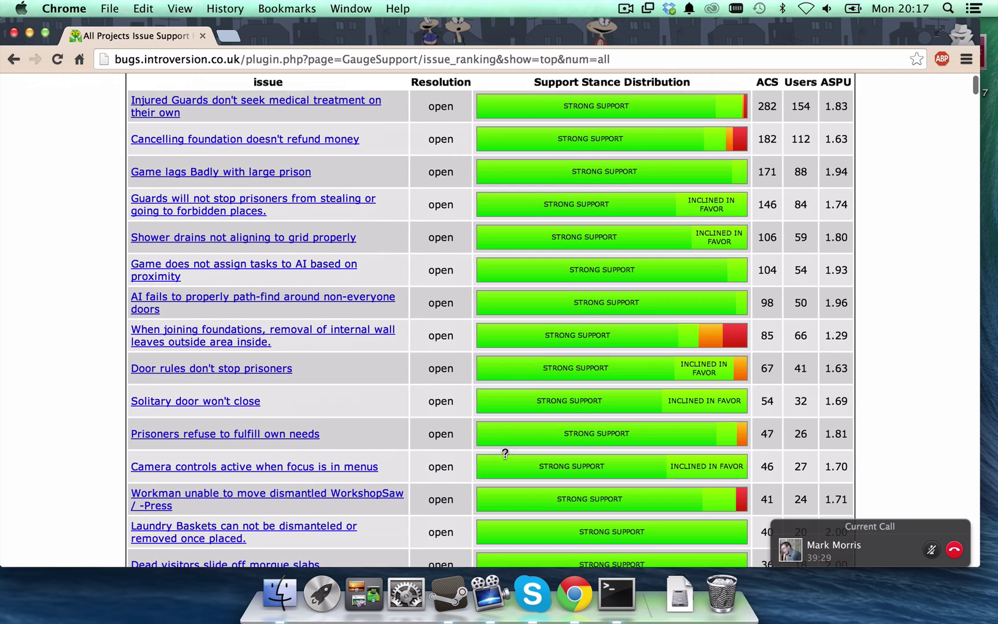
scroll(504, 452, "down", 3)
scroll(504, 452, "up", 15)
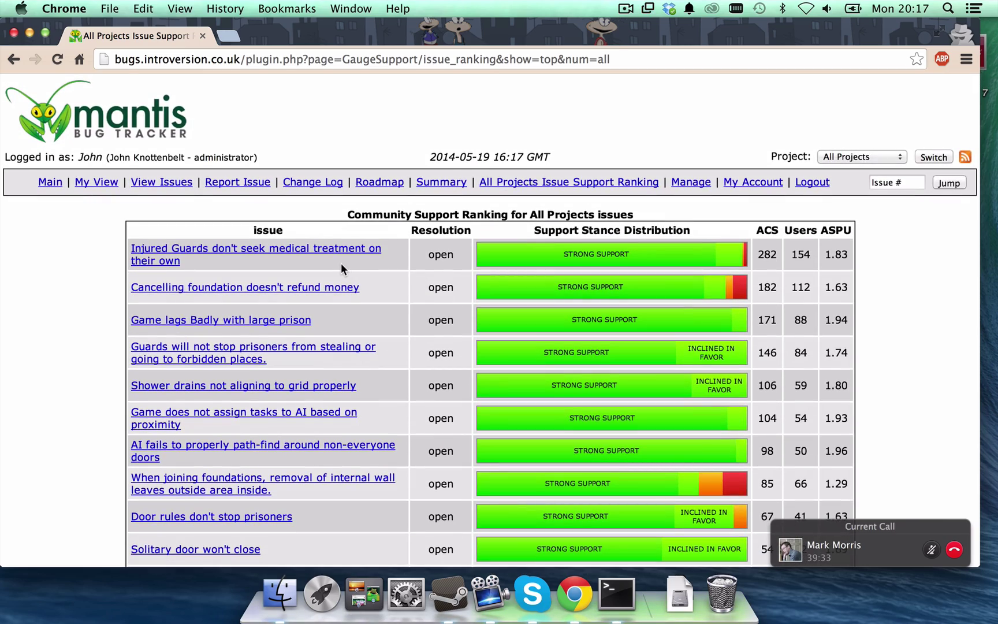
scroll(340, 264, "down", 4)
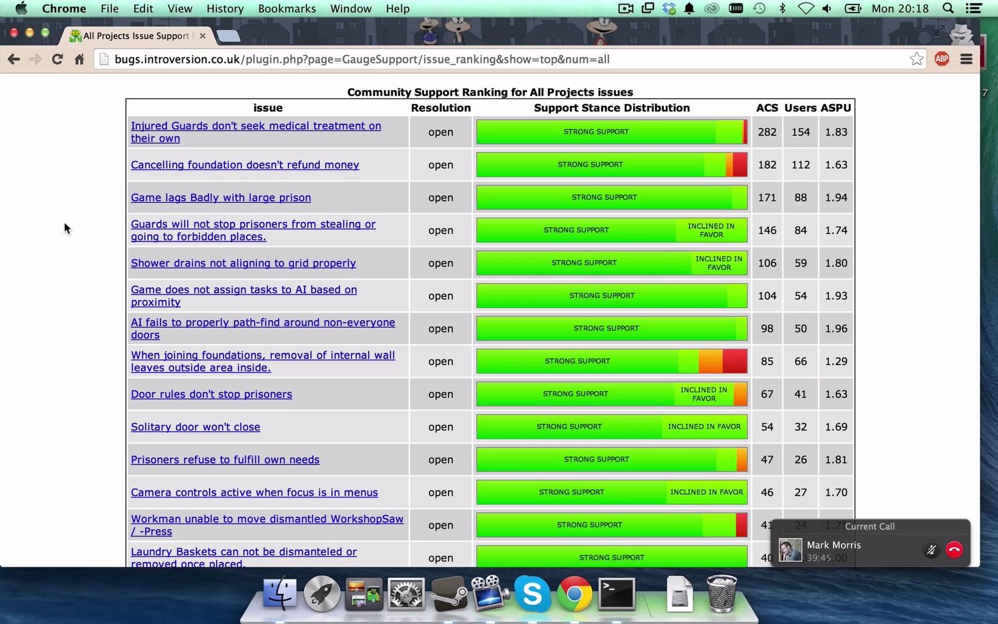
scroll(65, 228, "up", 1)
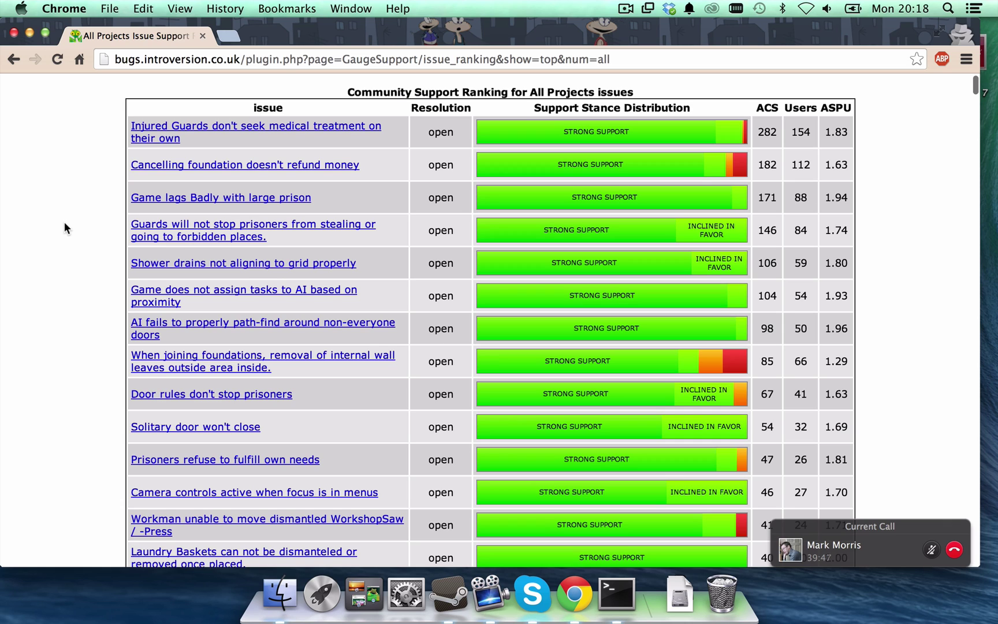